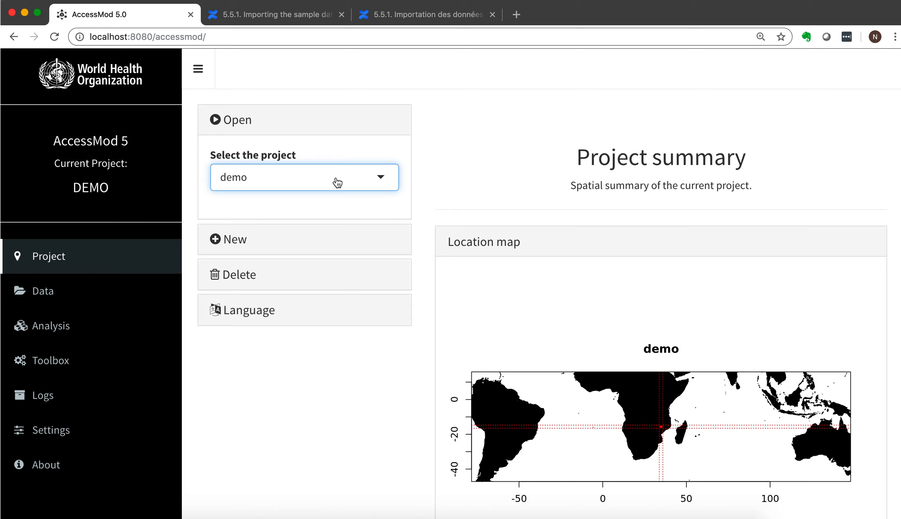
# Step: Start a new project named Tutorial
pyautogui.click(249, 239)
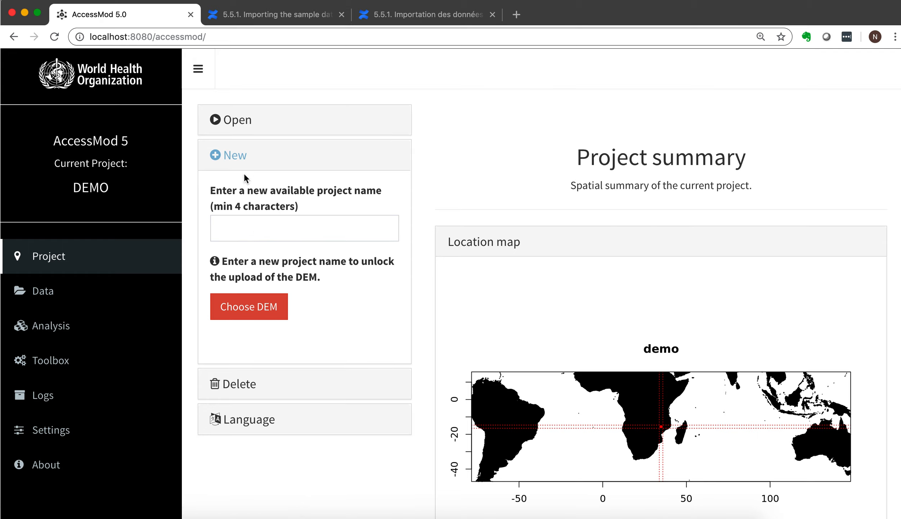
pyautogui.click(241, 227)
pyautogui.write('Tutorial')
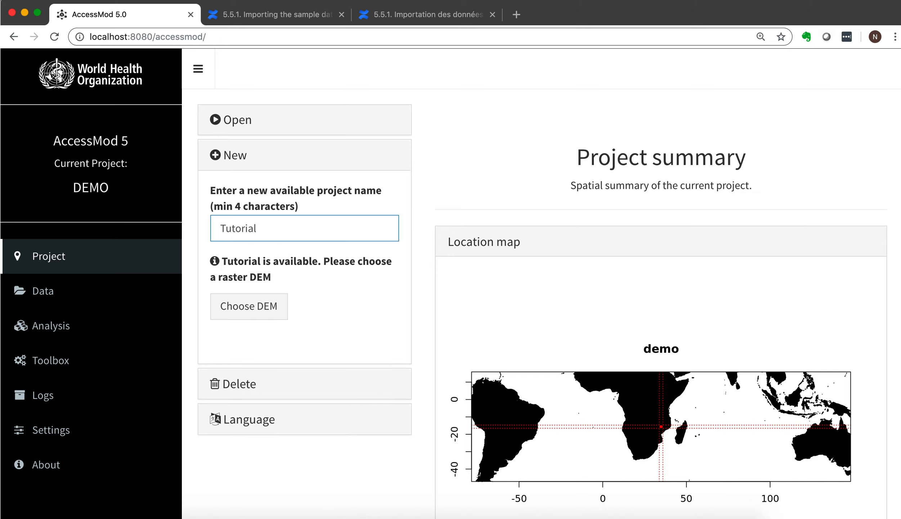
# Step: Load rDem__dem.img from the sample DATA/rDem__dem folder as the new project's DEM
pyautogui.click(265, 307)
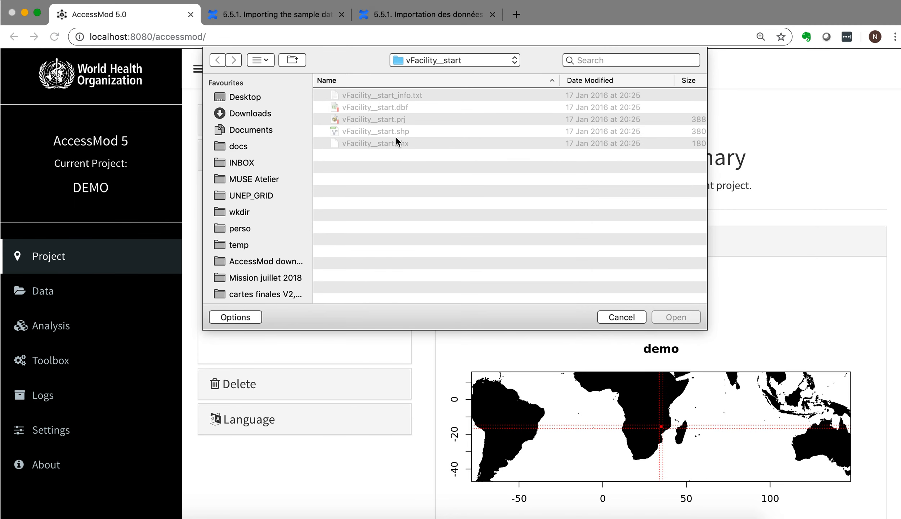
pyautogui.click(457, 66)
pyautogui.click(461, 80)
pyautogui.click(456, 63)
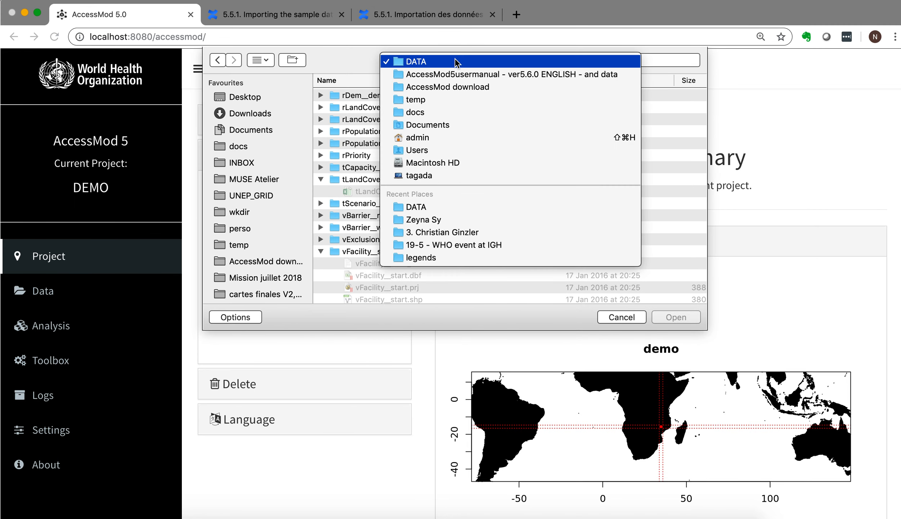
pyautogui.click(445, 73)
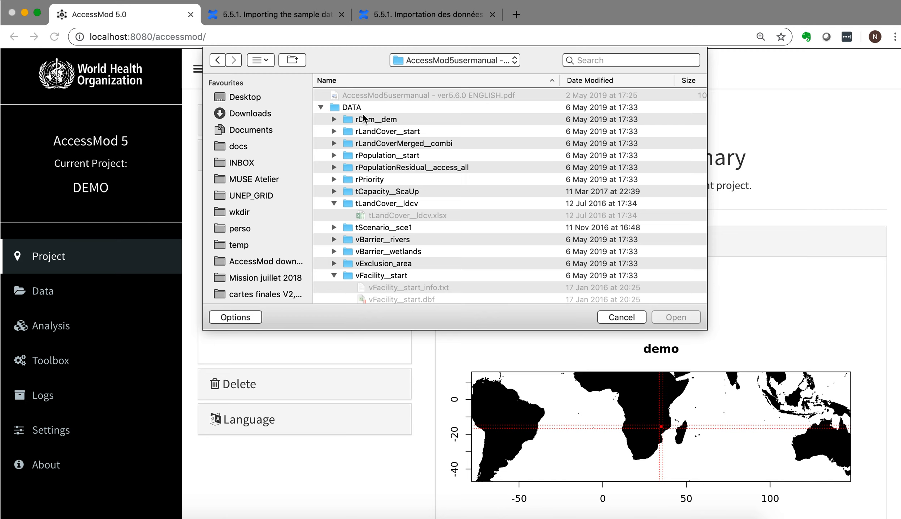
pyautogui.click(334, 119)
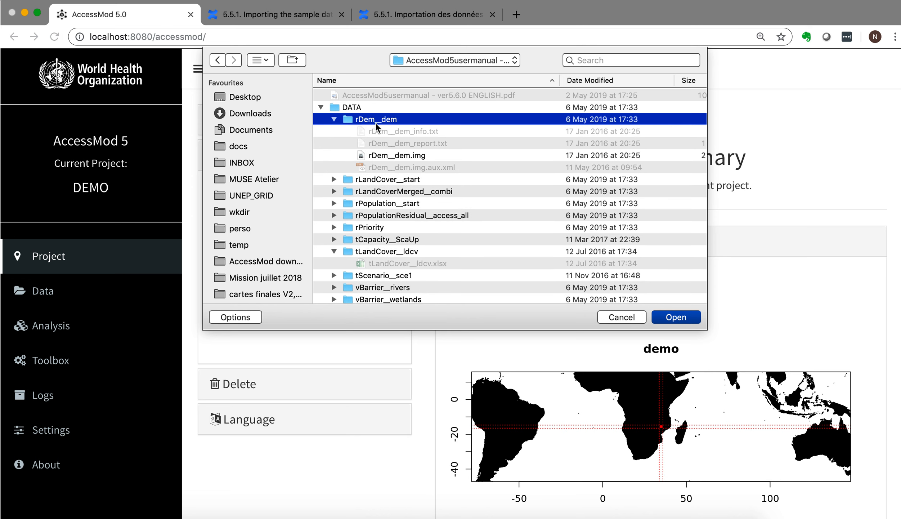
pyautogui.click(387, 154)
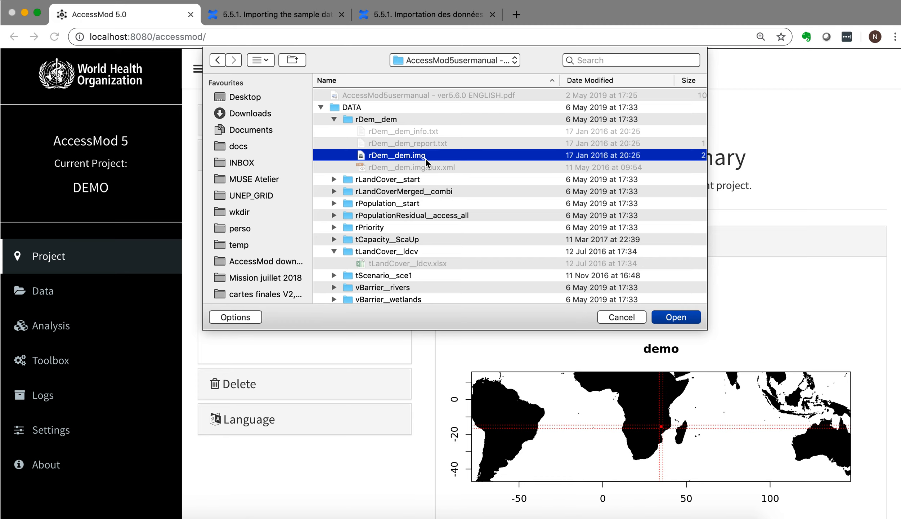
pyautogui.click(676, 316)
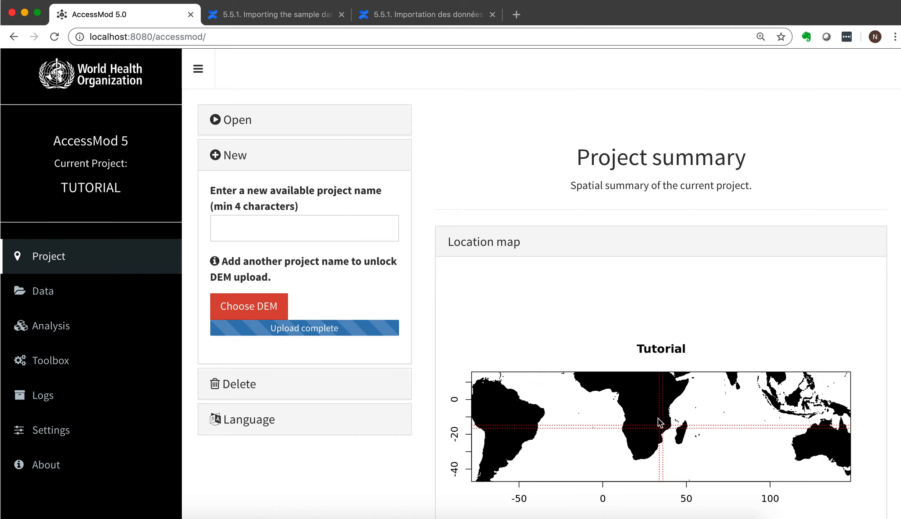
# Step: Check the new project's location map and open its list of available data
pyautogui.scroll(-2, 682, 414)
pyautogui.scroll(-1, 682, 413)
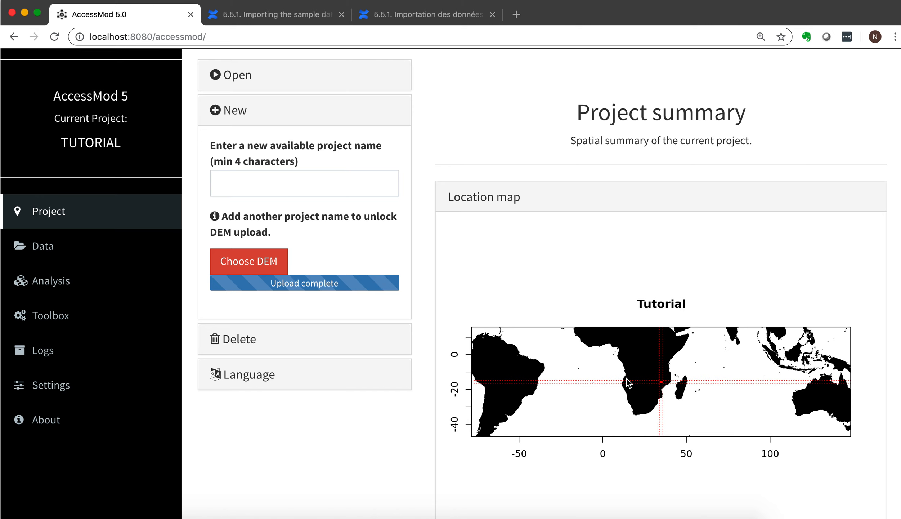
pyautogui.scroll(2, 332, 213)
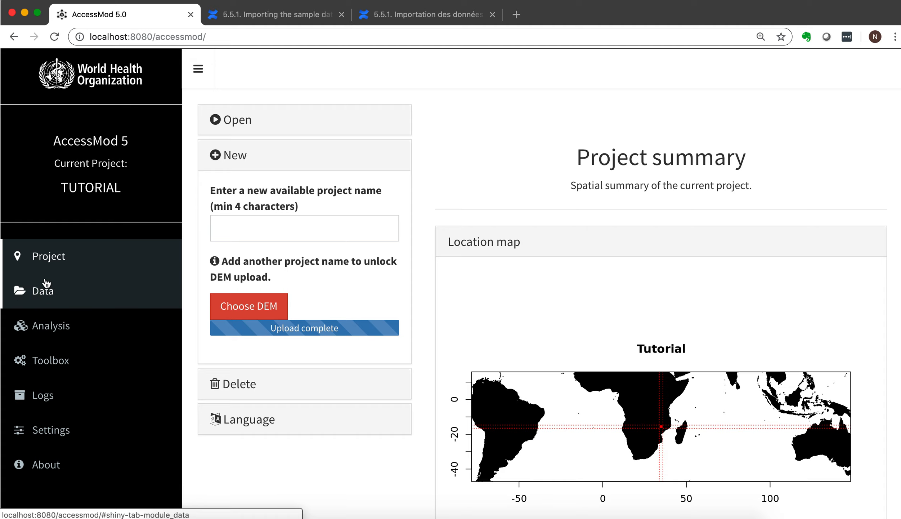
pyautogui.click(54, 294)
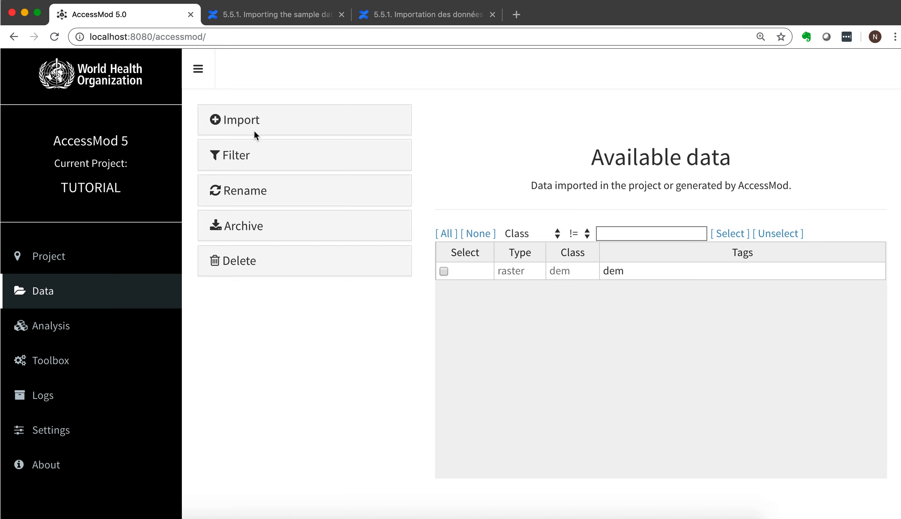
# Step: Switch to the English Confluence manual page and look up the land cover raster's file path and tag in the sample data table
pyautogui.click(297, 17)
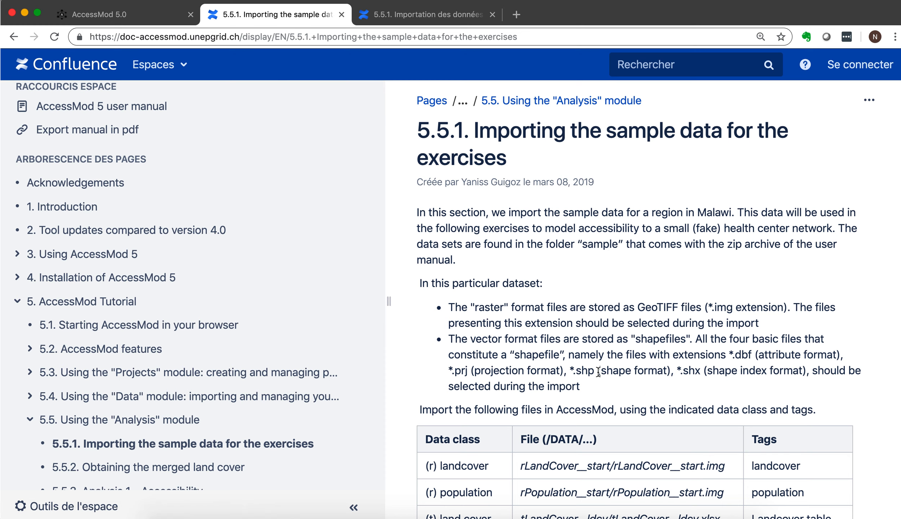
pyautogui.scroll(-5, 597, 371)
pyautogui.scroll(-3, 598, 373)
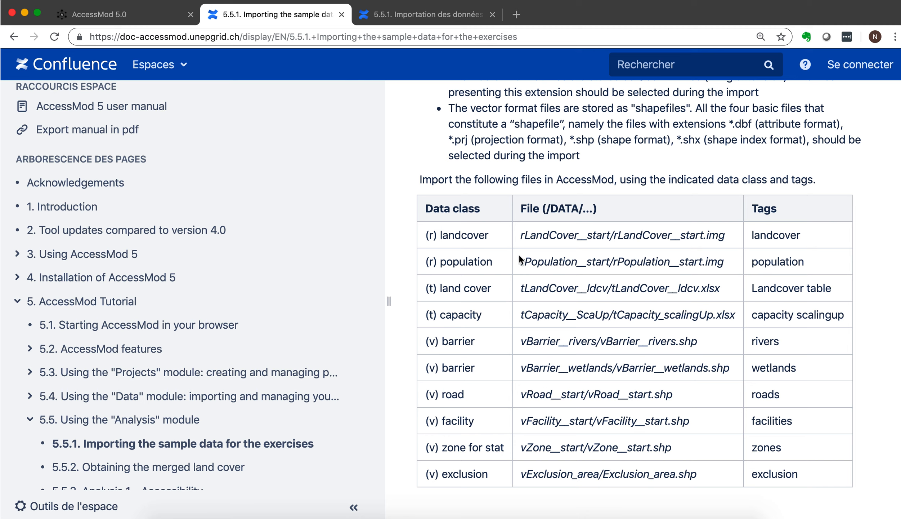
pyautogui.moveTo(522, 235); pyautogui.dragTo(722, 234)
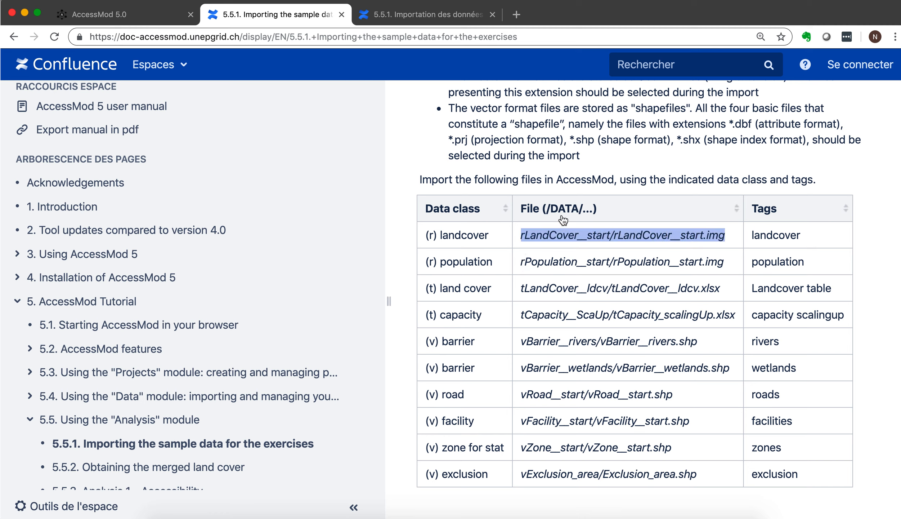
pyautogui.click(774, 238)
pyautogui.doubleClick(775, 238)
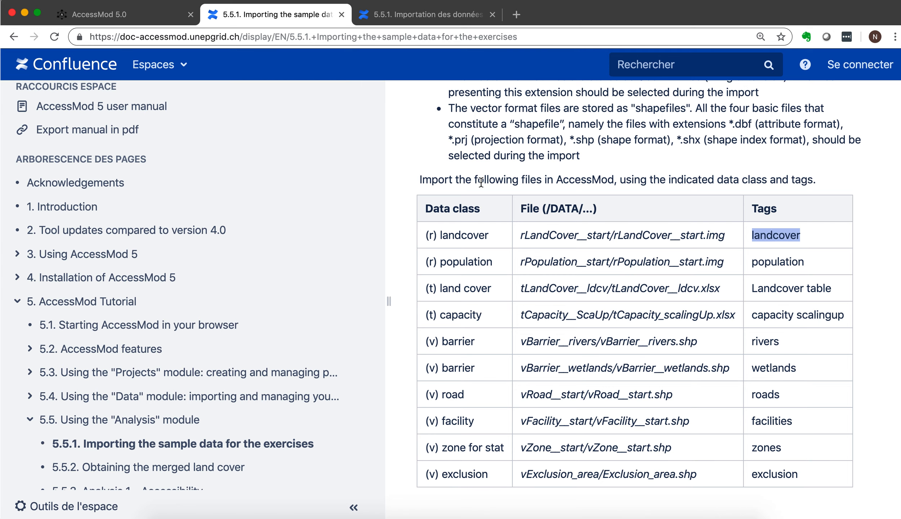
# Step: Return to AccessMod and start a data import with the data class (r) land cover
pyautogui.click(104, 15)
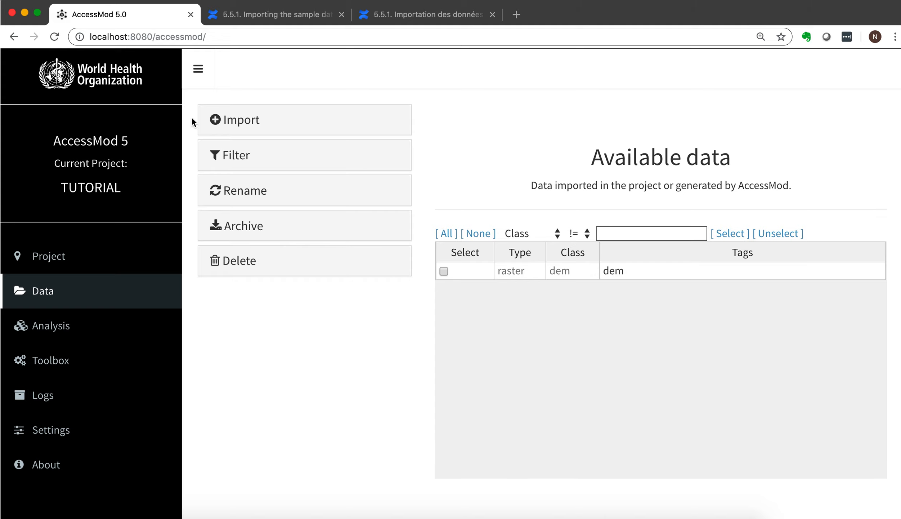
pyautogui.click(248, 124)
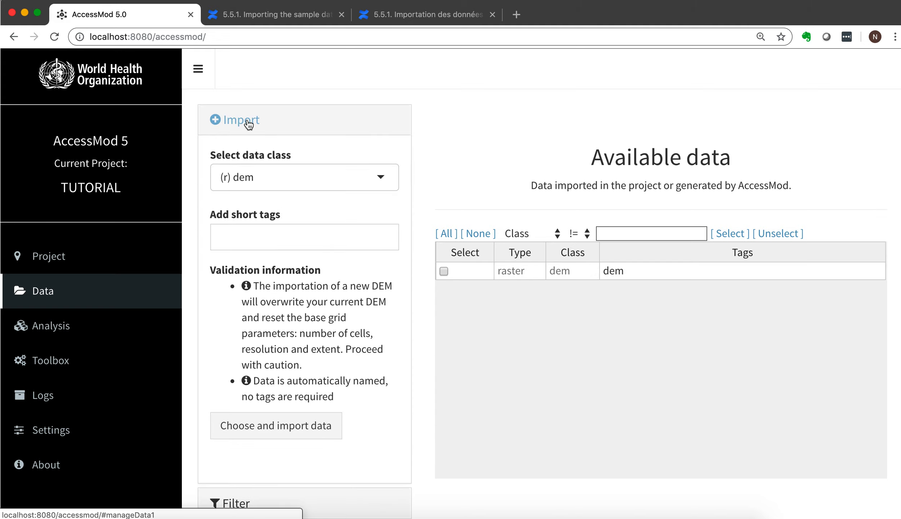
pyautogui.click(378, 178)
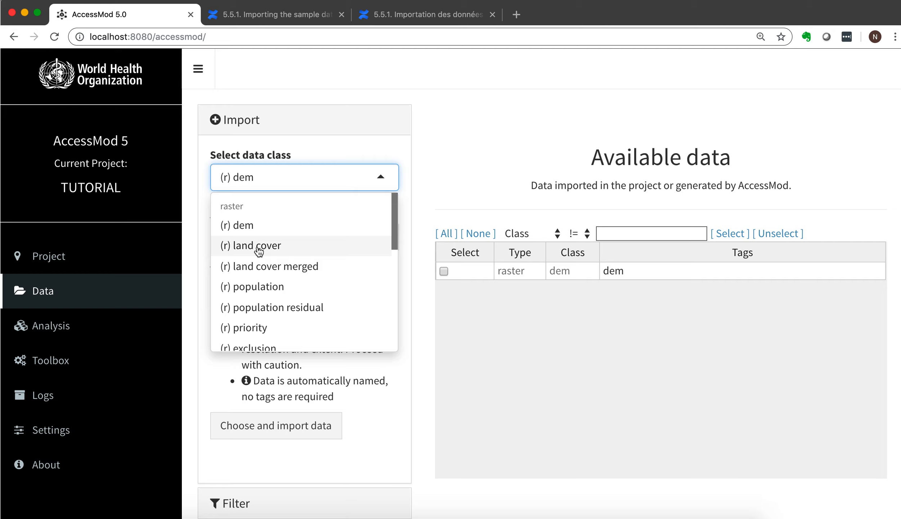
pyautogui.moveTo(396, 227); pyautogui.dragTo(399, 186)
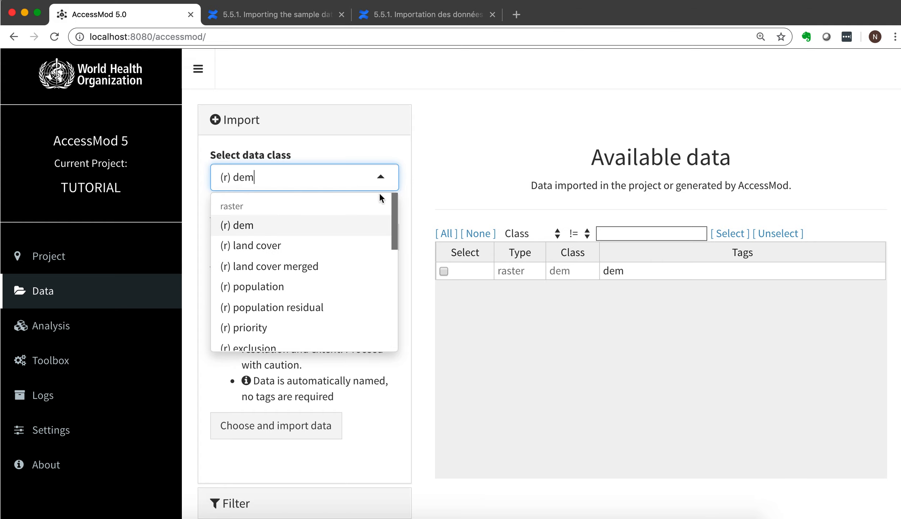
pyautogui.click(288, 244)
# Step: Enter landcover as the short tag for the land cover import
pyautogui.click(274, 242)
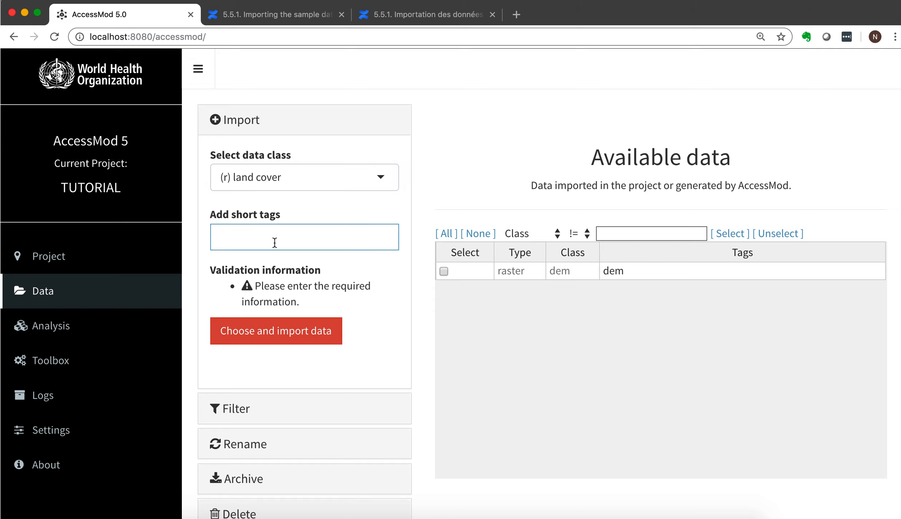
pyautogui.write('ladncover')
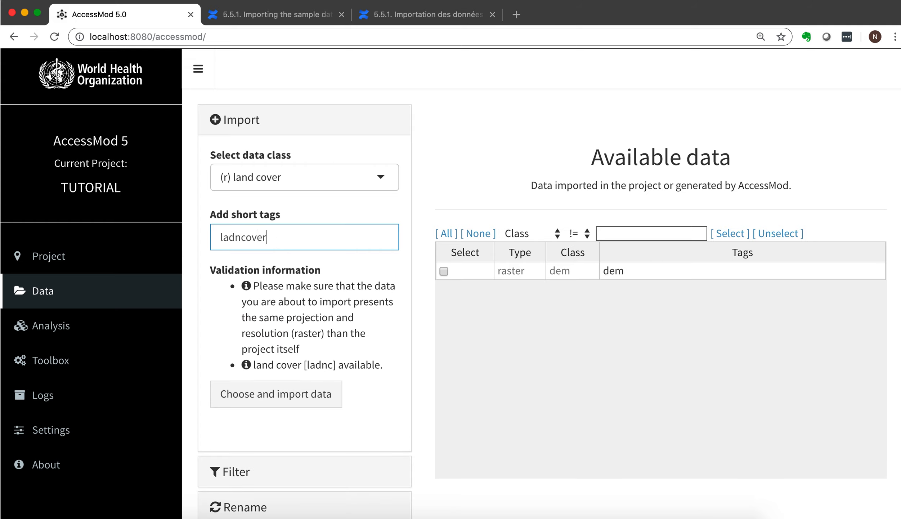
pyautogui.click(242, 238)
pyautogui.press('BackSpace')
pyautogui.press('BackSpace')
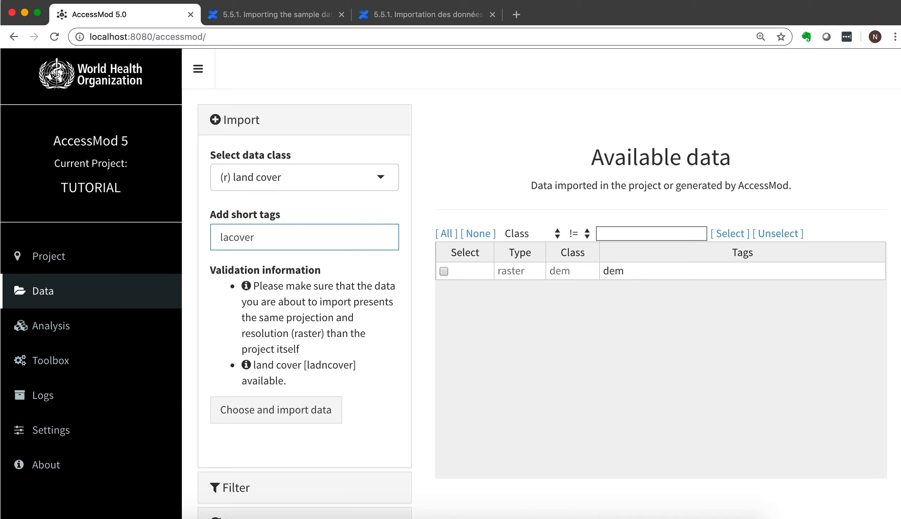
pyautogui.write('nd')
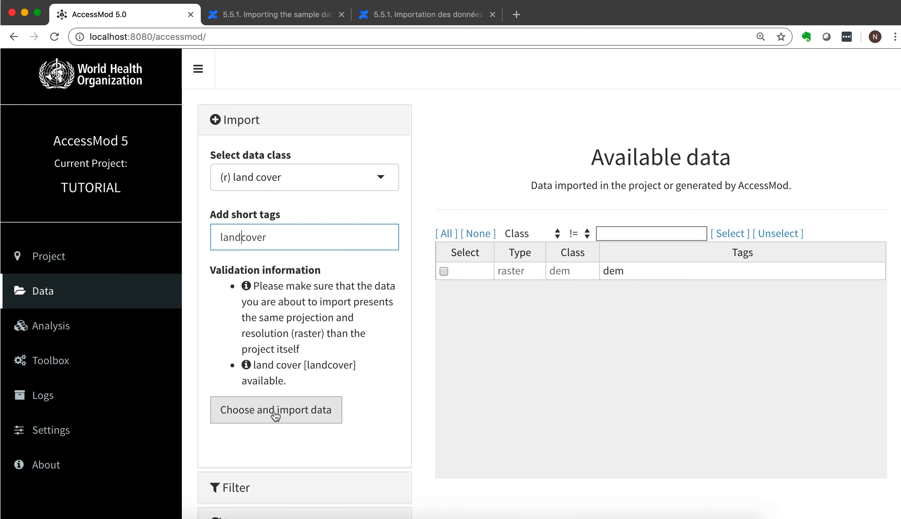
# Step: Import rLandCover__start.img from the sample DATA/rLandCover__start folder
pyautogui.click(275, 414)
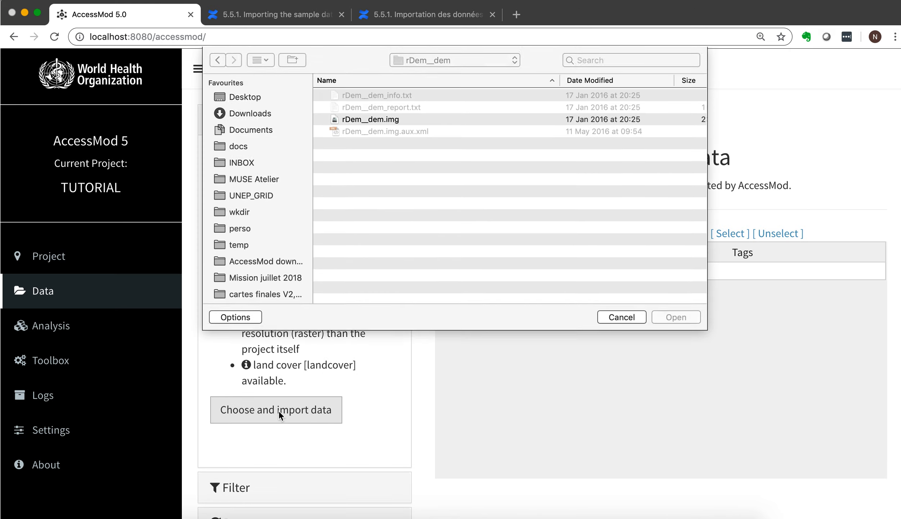
pyautogui.click(459, 65)
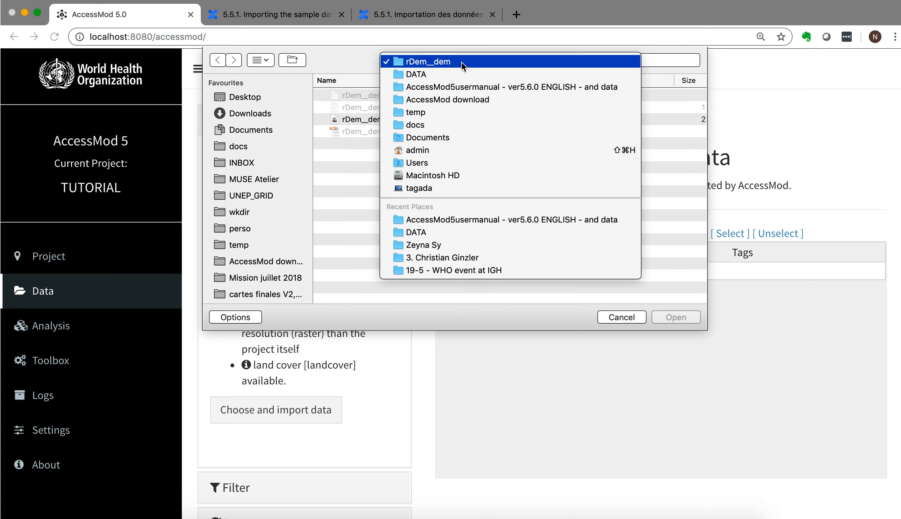
pyautogui.click(460, 69)
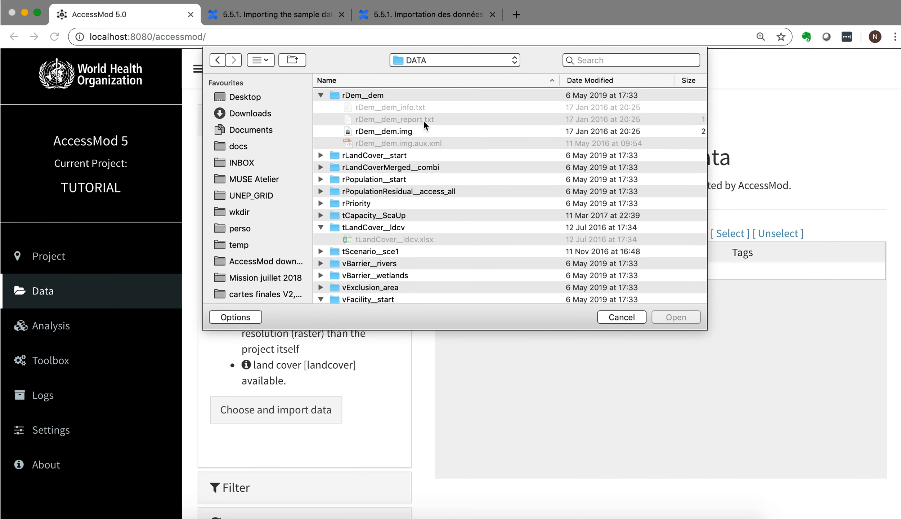
pyautogui.click(359, 155)
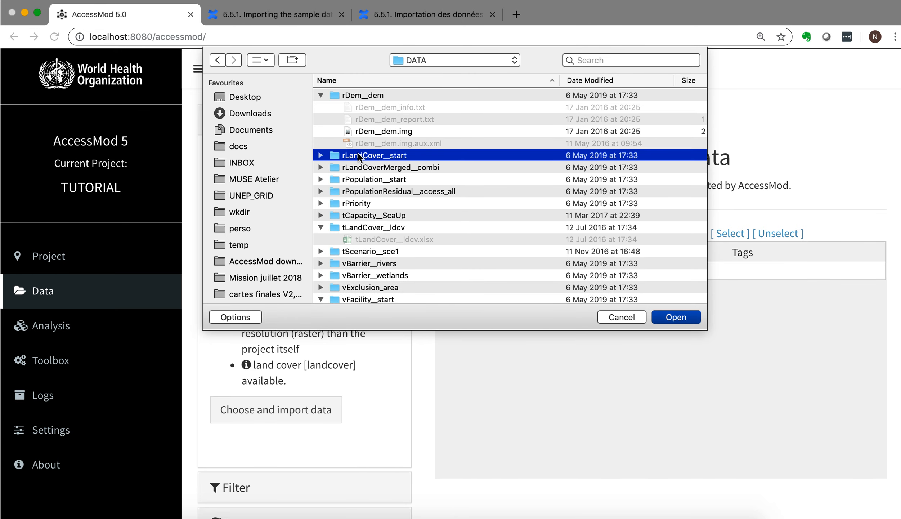
pyautogui.click(320, 155)
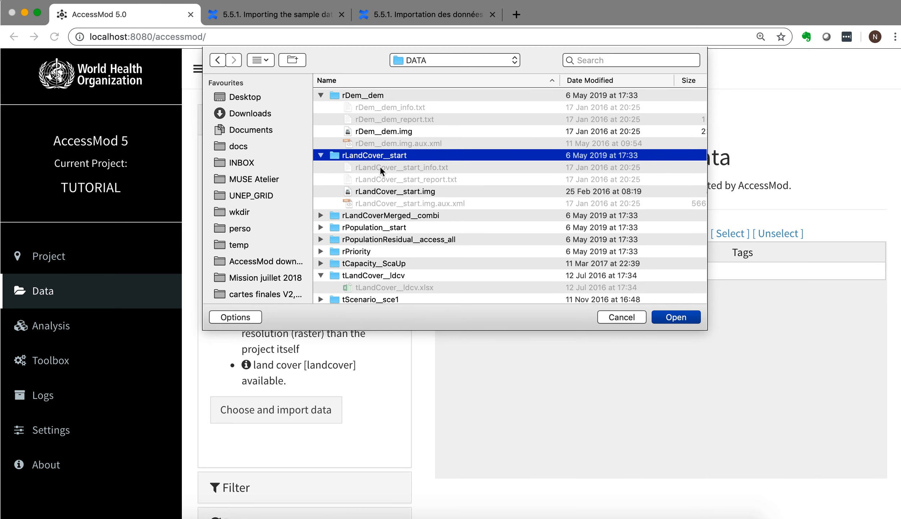
pyautogui.click(396, 192)
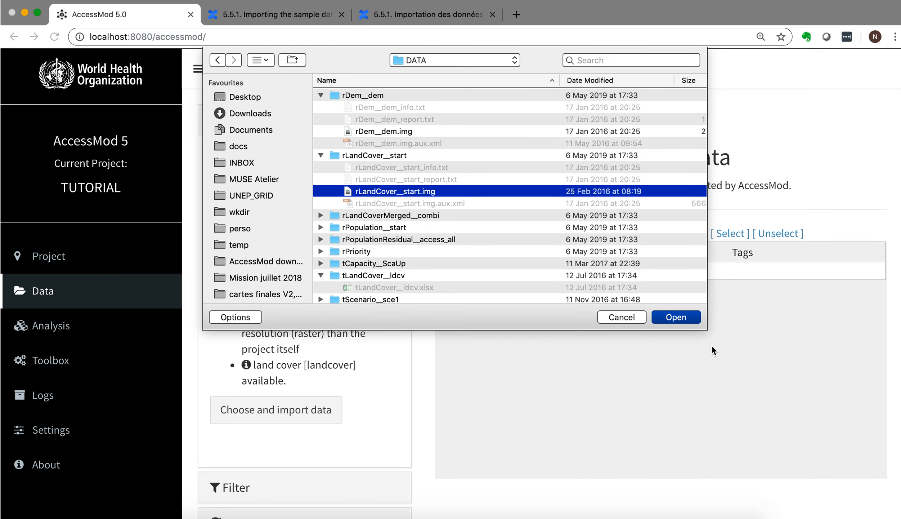
pyautogui.click(691, 319)
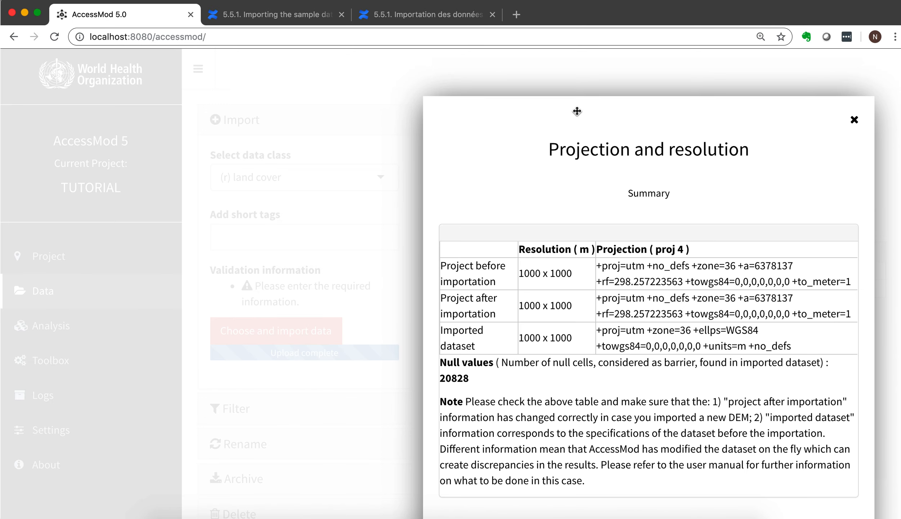
# Step: Review the imported dataset's projection in the projection and resolution summary, and close the summary
pyautogui.moveTo(577, 112); pyautogui.dragTo(473, 61)
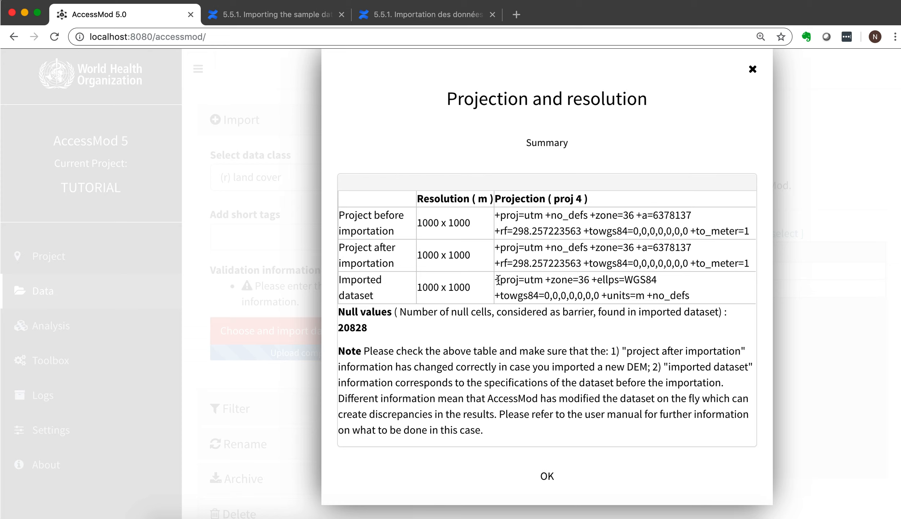
pyautogui.moveTo(496, 280); pyautogui.dragTo(686, 298)
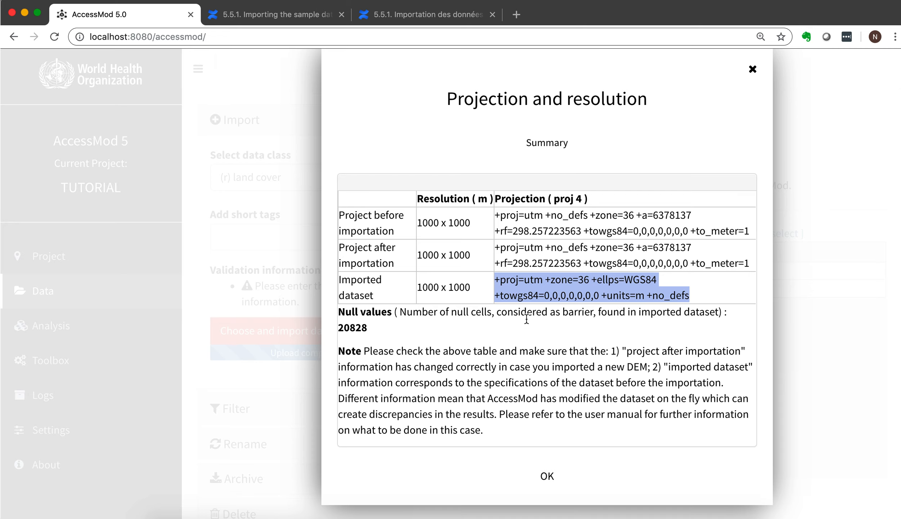
pyautogui.click(547, 477)
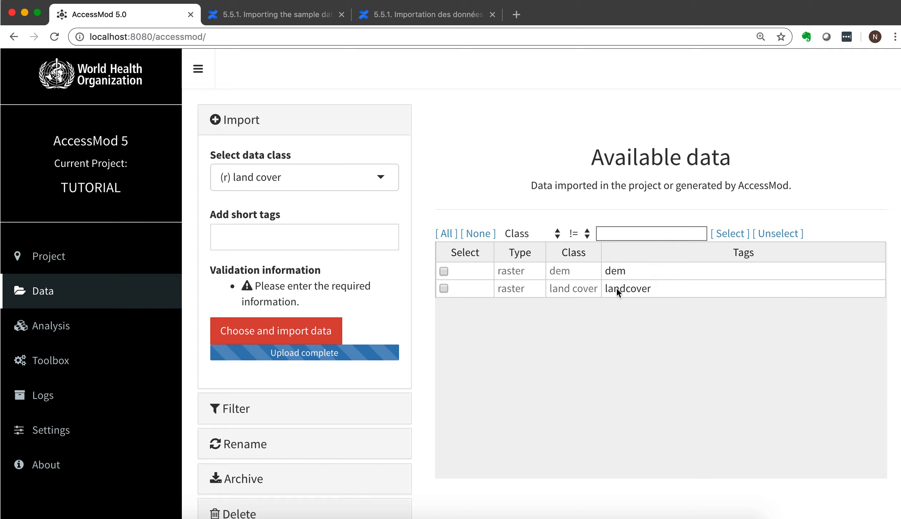
# Step: Prepare a data import with the data class (t) land cover and the short tag landcover table
pyautogui.click(380, 177)
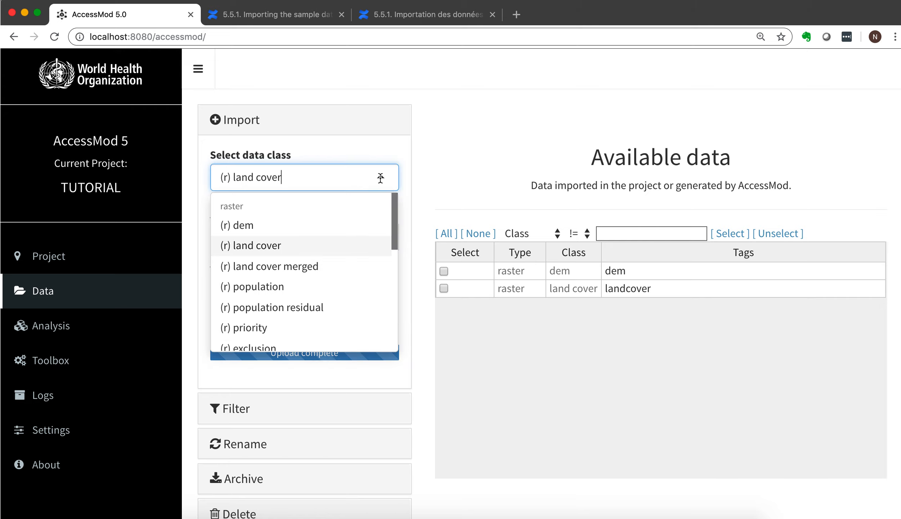
pyautogui.moveTo(392, 209); pyautogui.dragTo(391, 272)
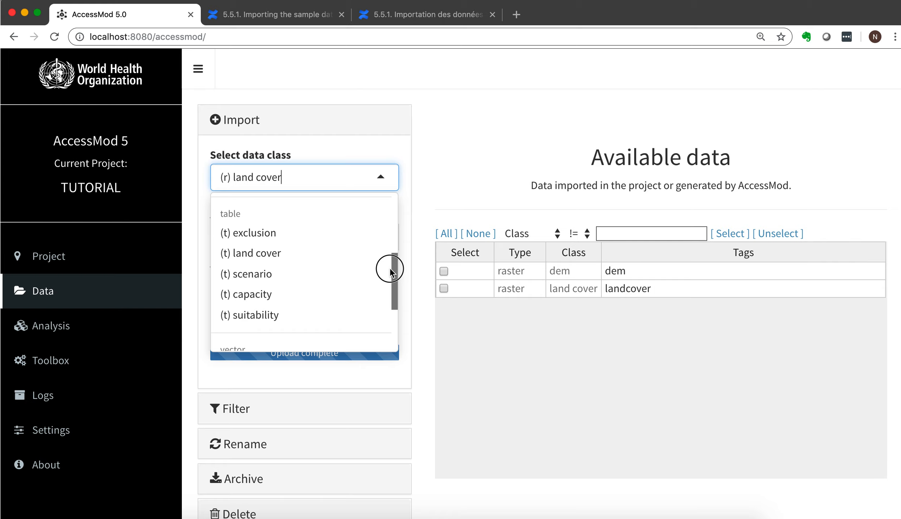
pyautogui.click(293, 254)
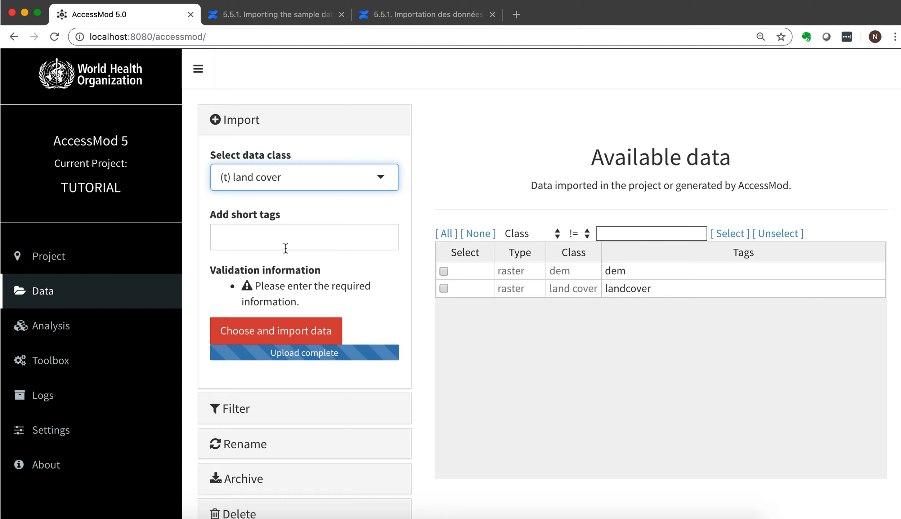
pyautogui.click(275, 239)
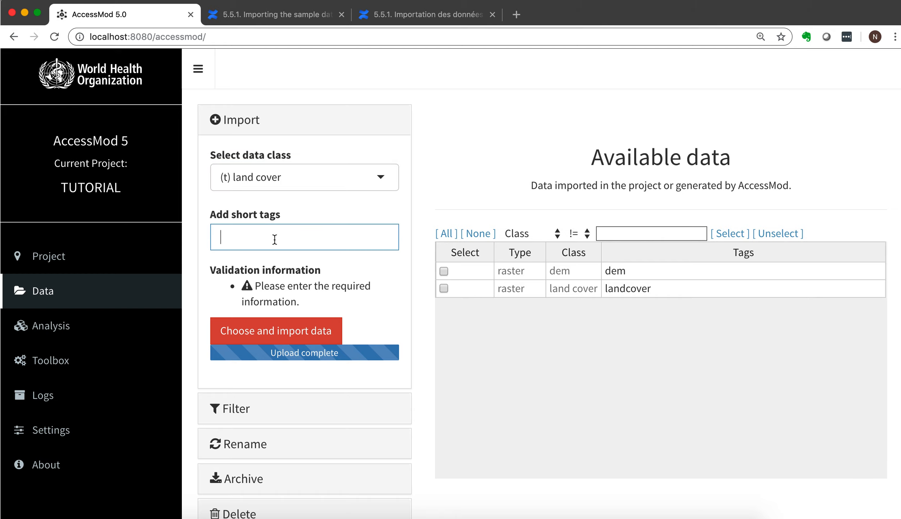
pyautogui.write('landcover table')
# Step: Import tLandCover__ldcv.xlsx from the sample DATA/tLandCover__ldcv folder
pyautogui.click(284, 330)
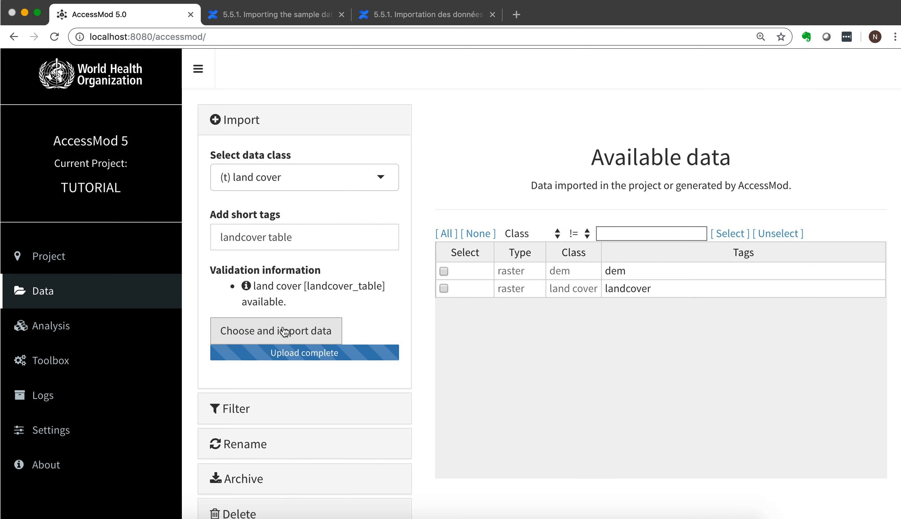
pyautogui.click(460, 63)
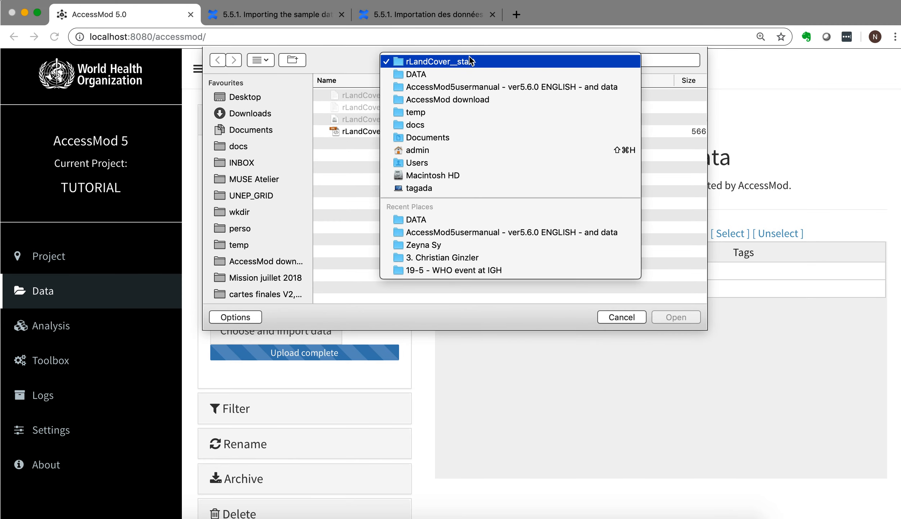
pyautogui.click(459, 74)
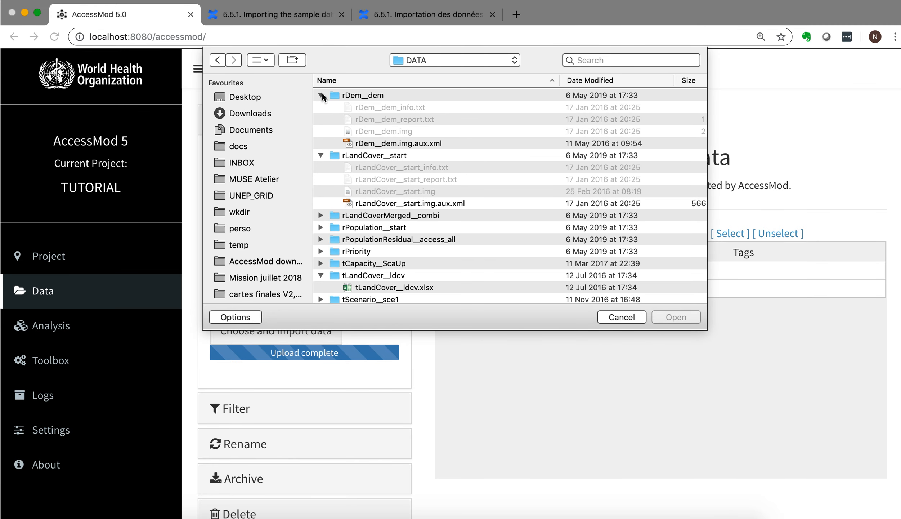
pyautogui.click(320, 95)
pyautogui.click(319, 107)
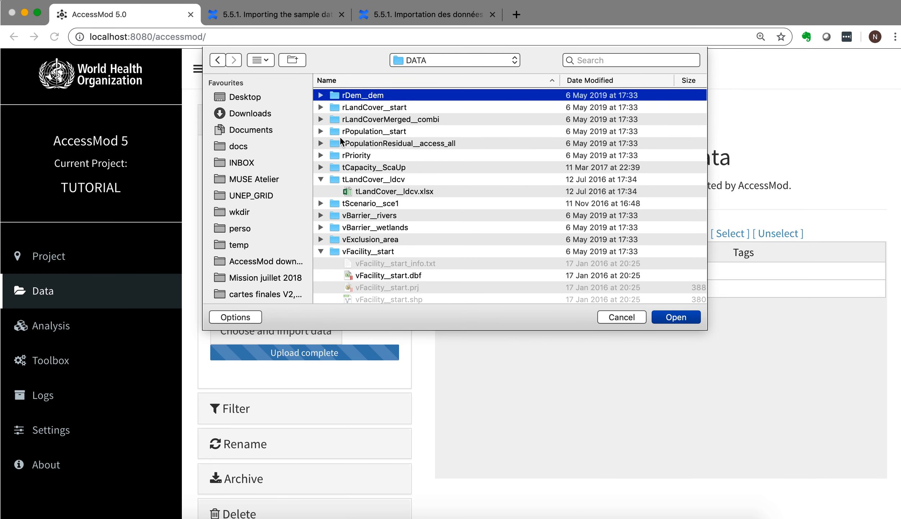
pyautogui.click(367, 182)
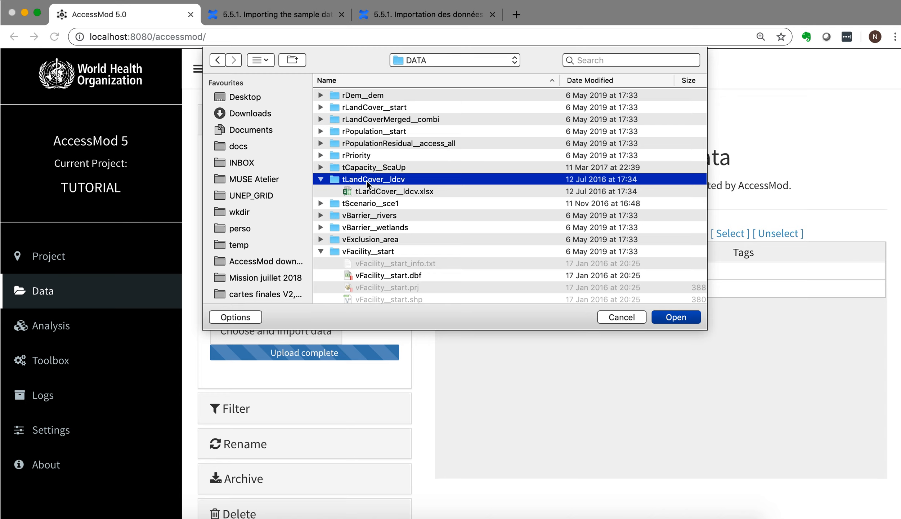
pyautogui.click(373, 192)
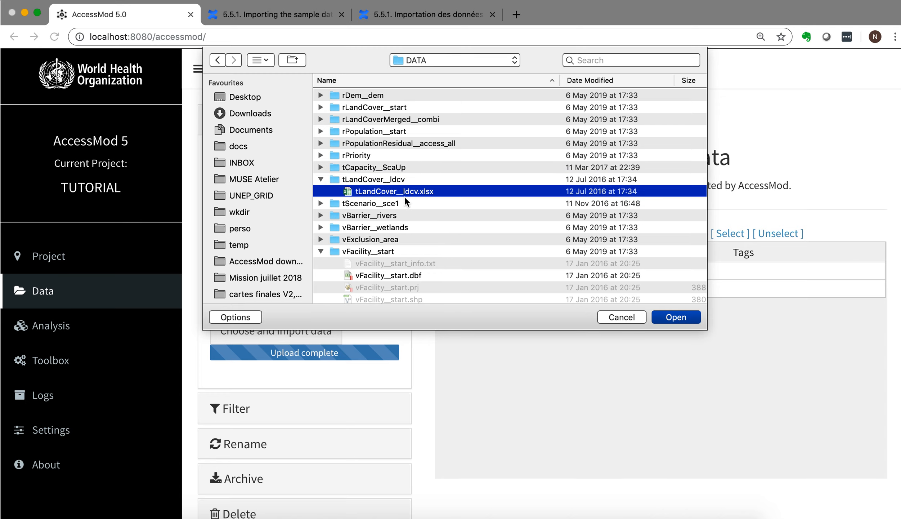
pyautogui.click(676, 317)
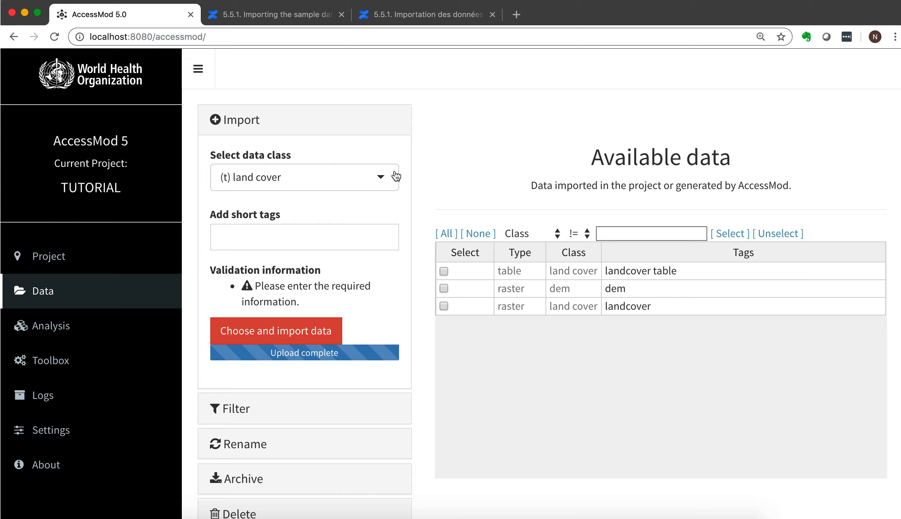
# Step: Prepare a data import with the data class (v) facility and the short tag facilities
pyautogui.click(380, 178)
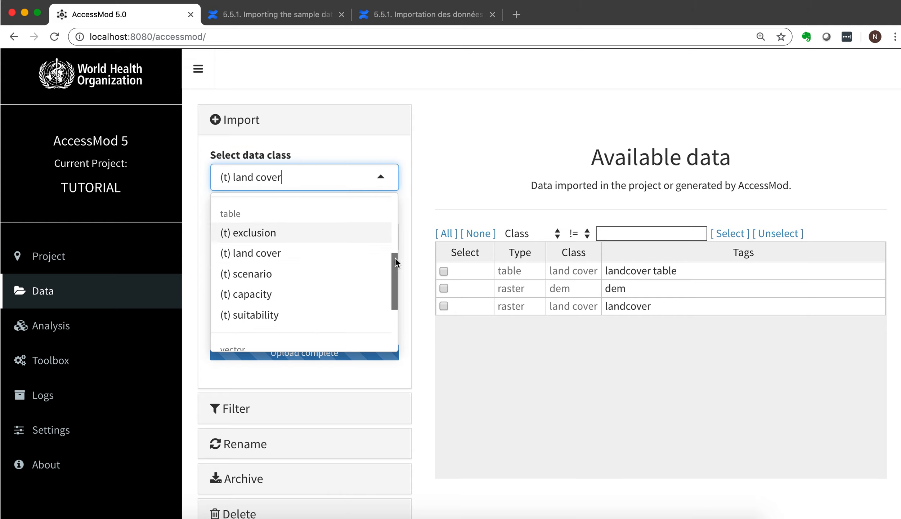
pyautogui.moveTo(395, 260); pyautogui.dragTo(388, 305)
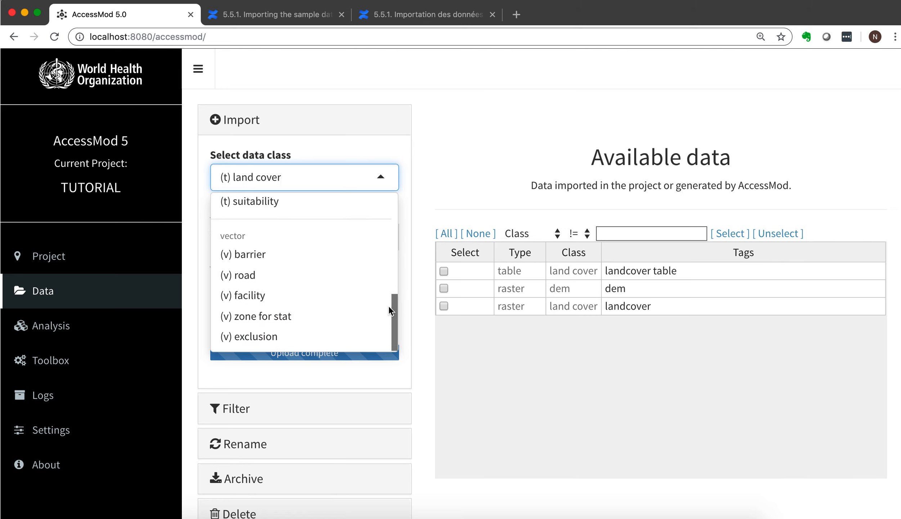
pyautogui.click(254, 298)
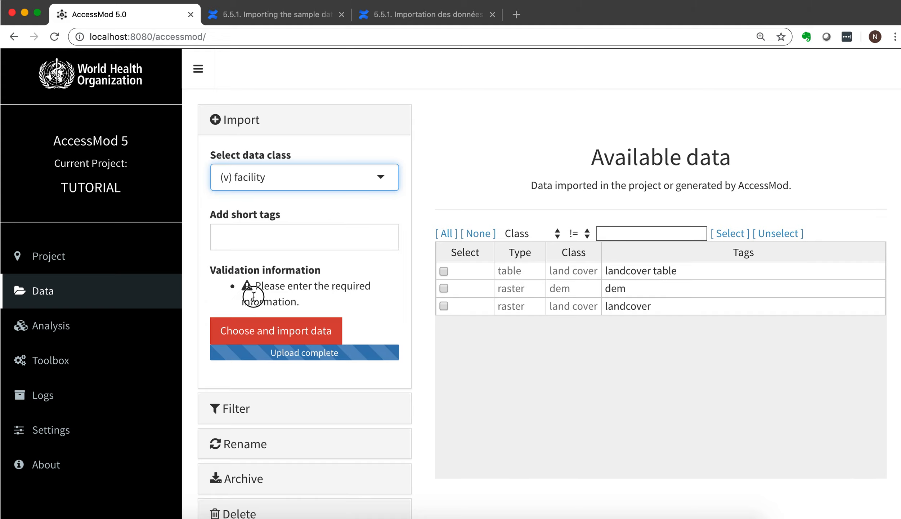
pyautogui.click(258, 245)
pyautogui.write('facilities')
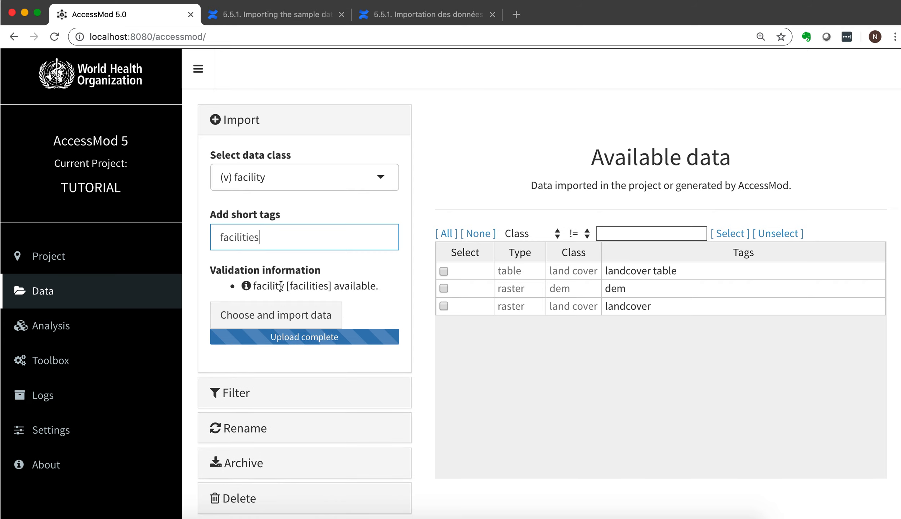
# Step: Import the vFacility__start shapefile's .dbf, .prj, .shp and .shx files together from the sample DATA/vFacility__start folder
pyautogui.click(306, 316)
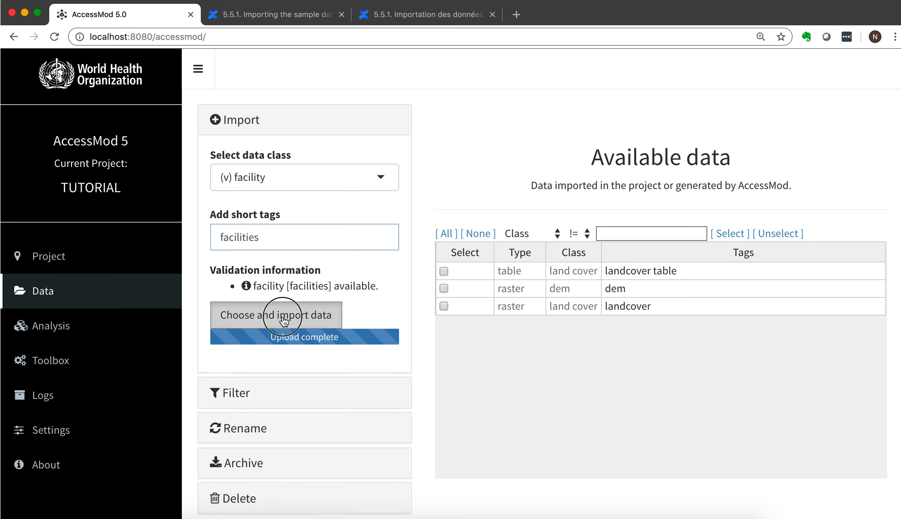
pyautogui.click(442, 60)
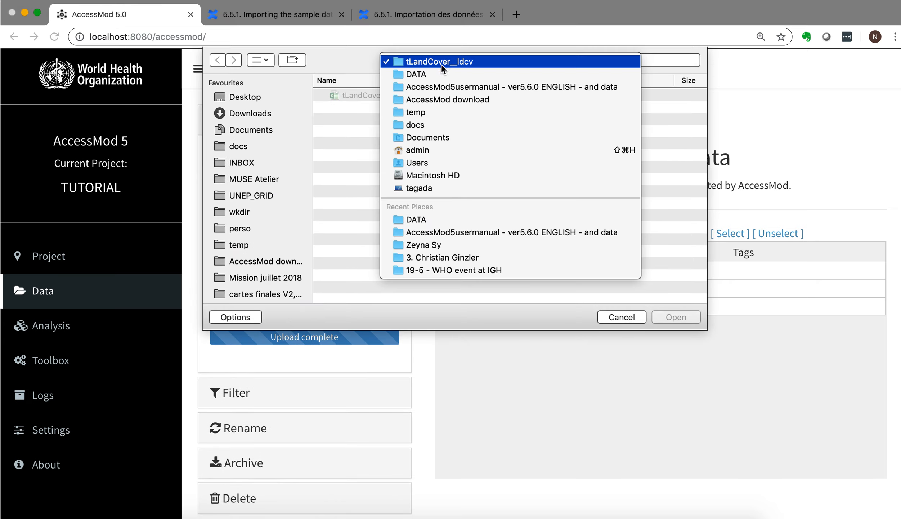
pyautogui.click(438, 69)
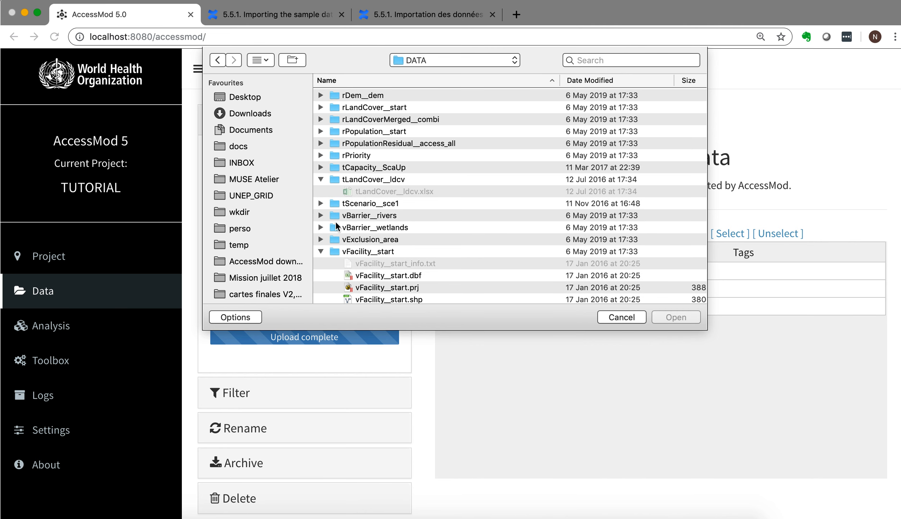
pyautogui.click(320, 251)
pyautogui.click(321, 251)
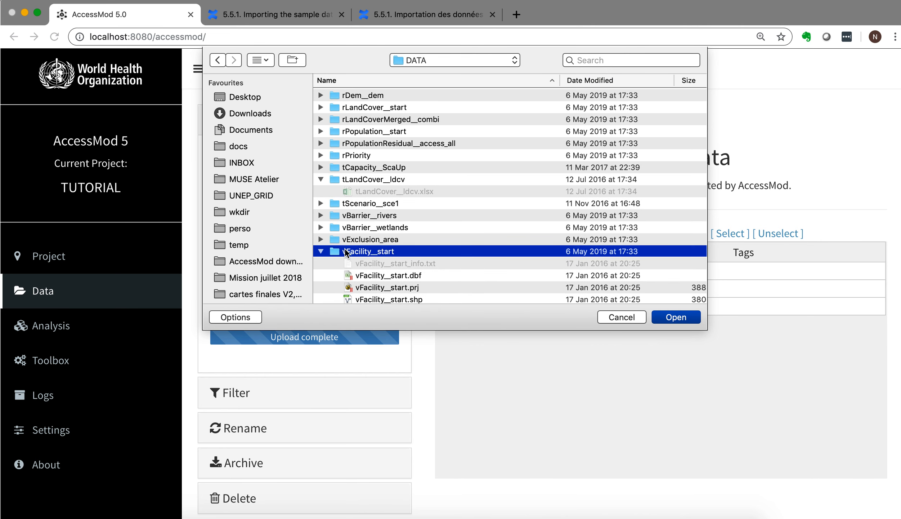
pyautogui.scroll(-3, 353, 257)
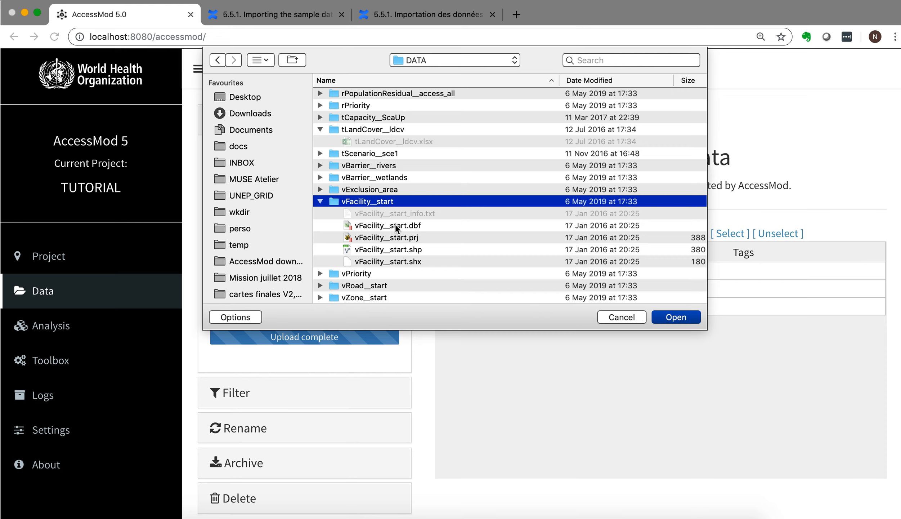
pyautogui.click(396, 226)
pyautogui.keyDown('shift'); pyautogui.click(400, 262); pyautogui.keyUp('shift')
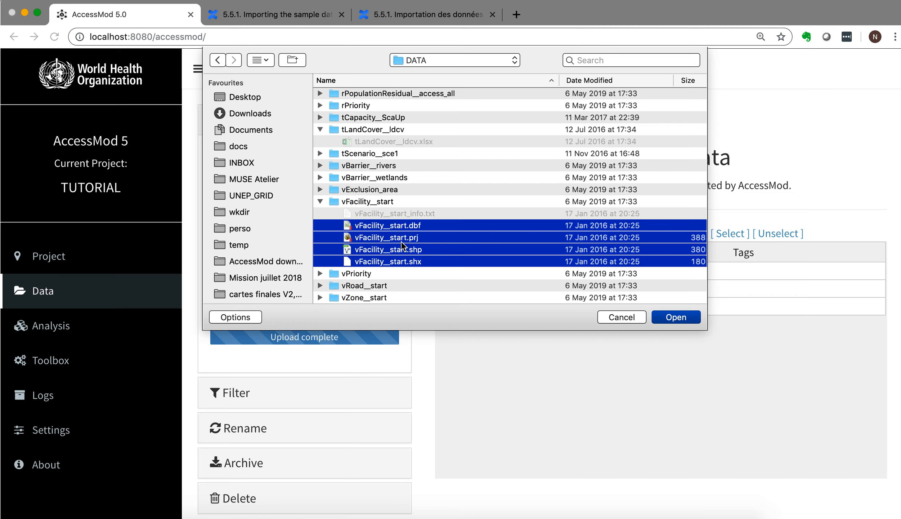
pyautogui.click(676, 316)
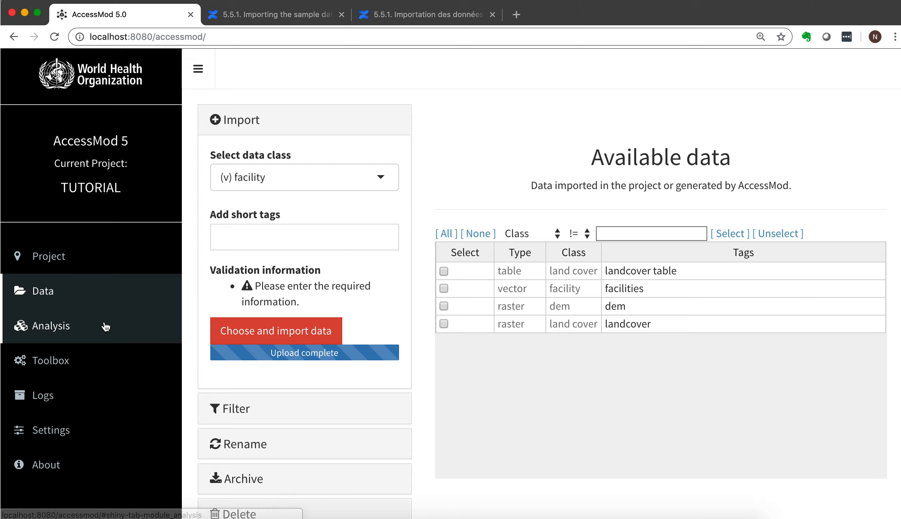
# Step: Open the toolbox's interactive map and set its basemap to Outdoors
pyautogui.click(50, 365)
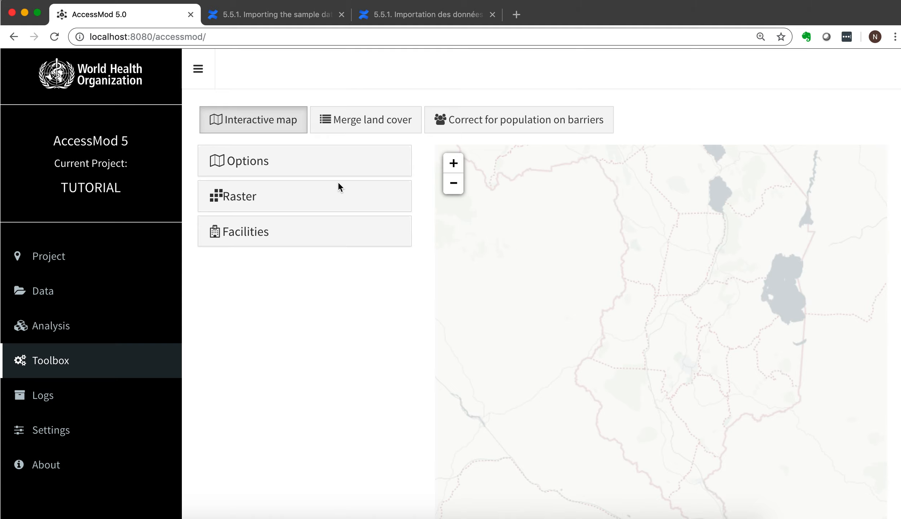
pyautogui.click(264, 165)
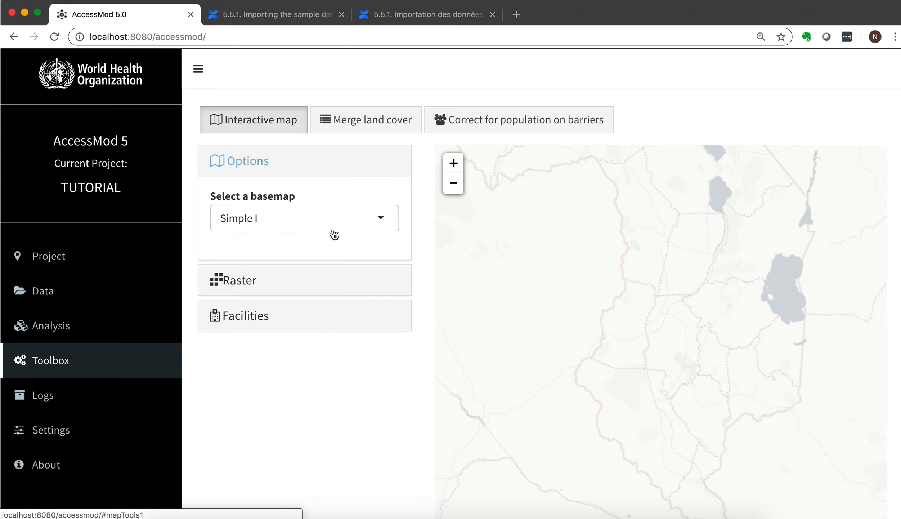
pyautogui.click(305, 218)
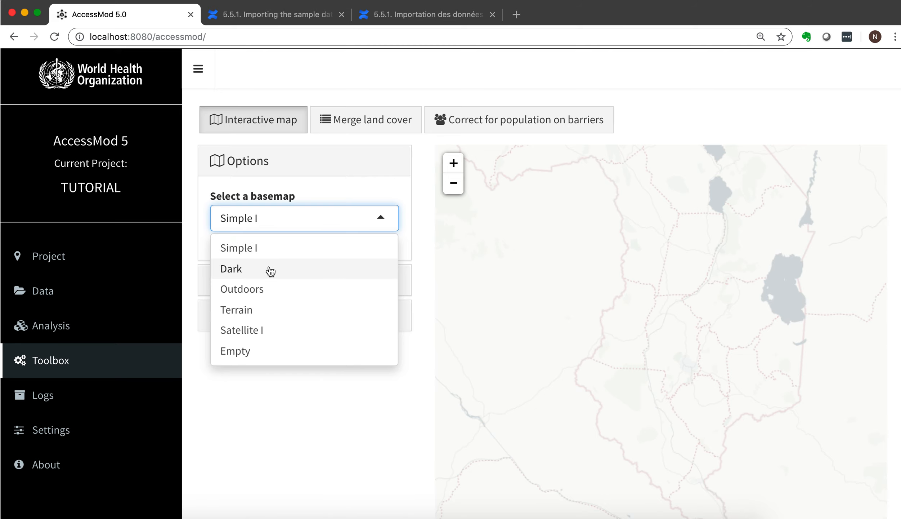
pyautogui.click(261, 290)
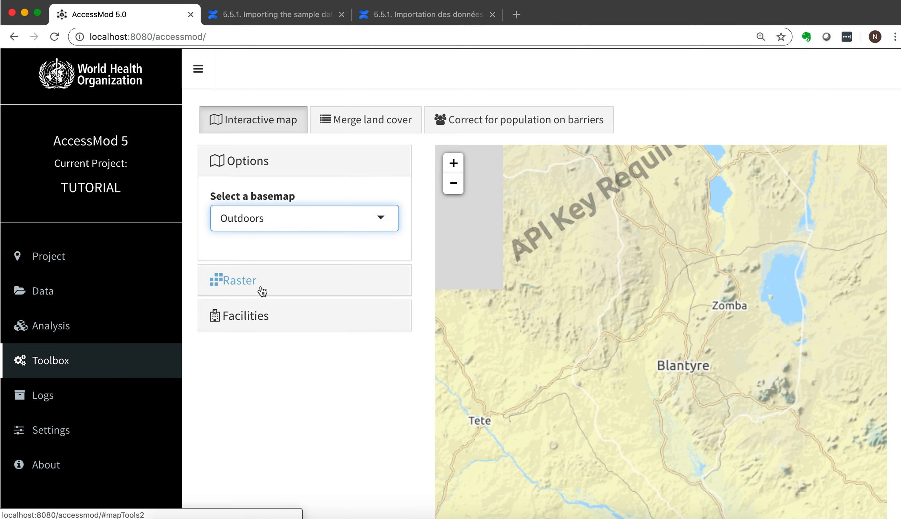
pyautogui.moveTo(625, 304); pyautogui.dragTo(570, 259)
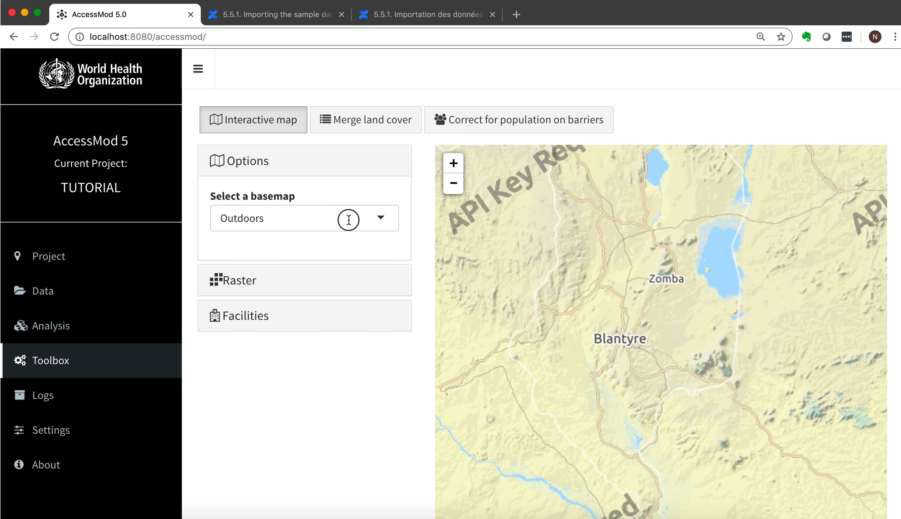